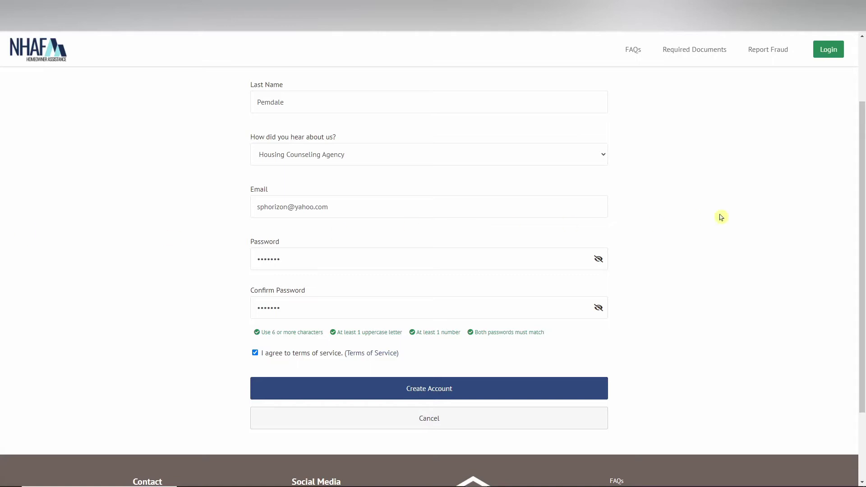
# Submit the new account registration and request a fresh 6-digit security code.
pyautogui.scroll(2, 716, 220)
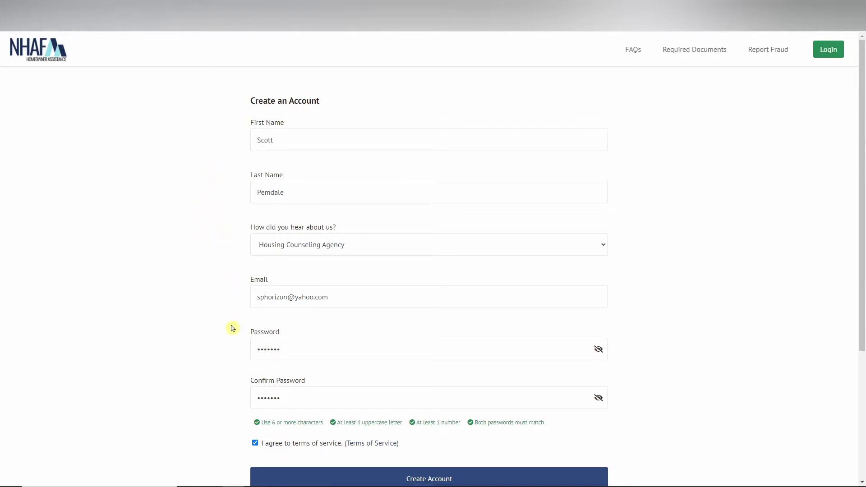
pyautogui.scroll(-1, 243, 368)
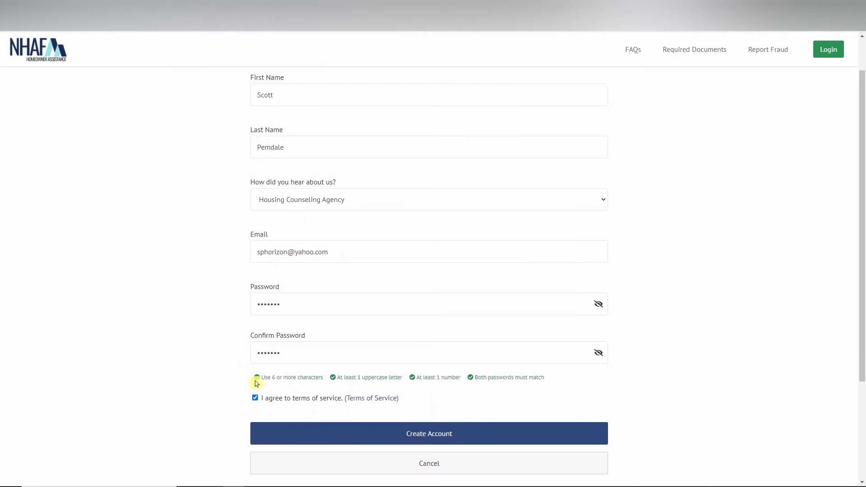
pyautogui.click(302, 435)
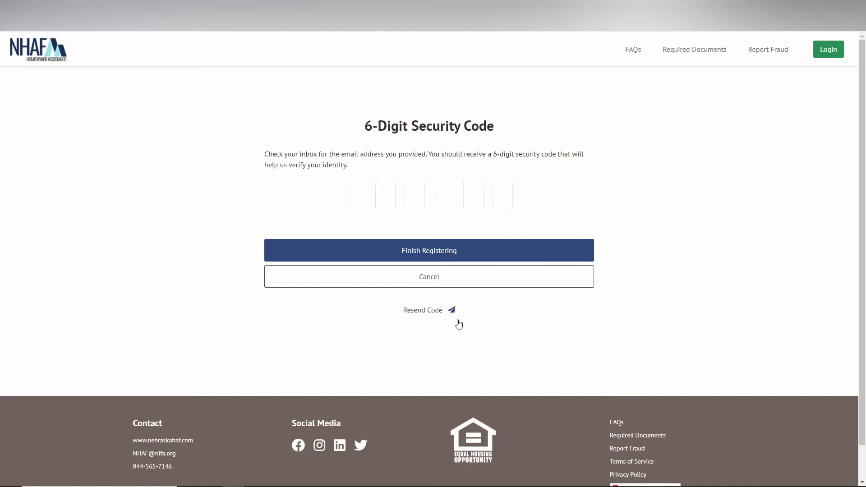
pyautogui.click(432, 311)
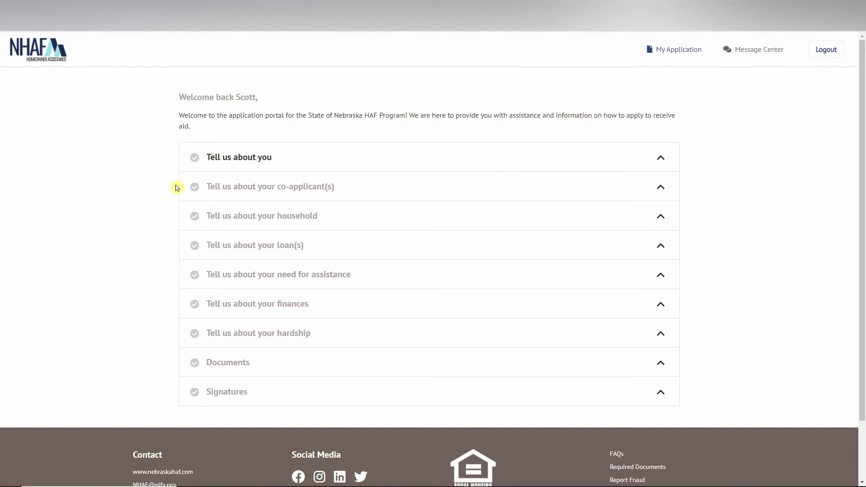
pyautogui.click(216, 210)
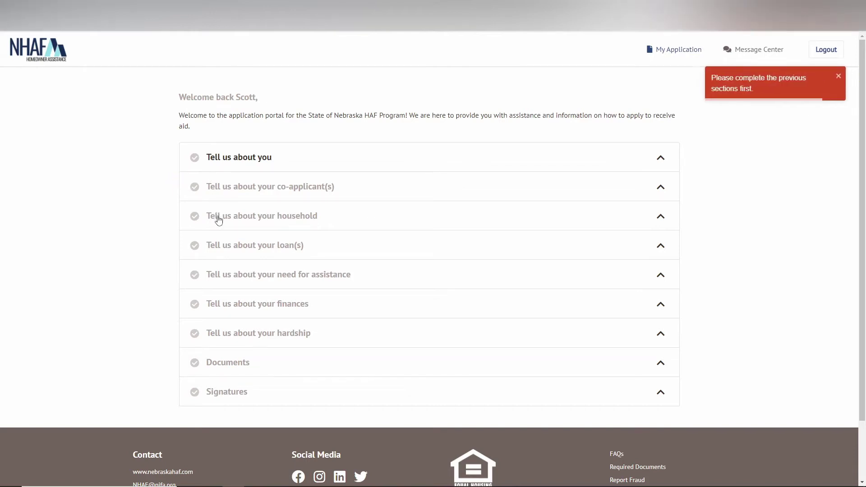
pyautogui.click(218, 221)
pyautogui.click(217, 248)
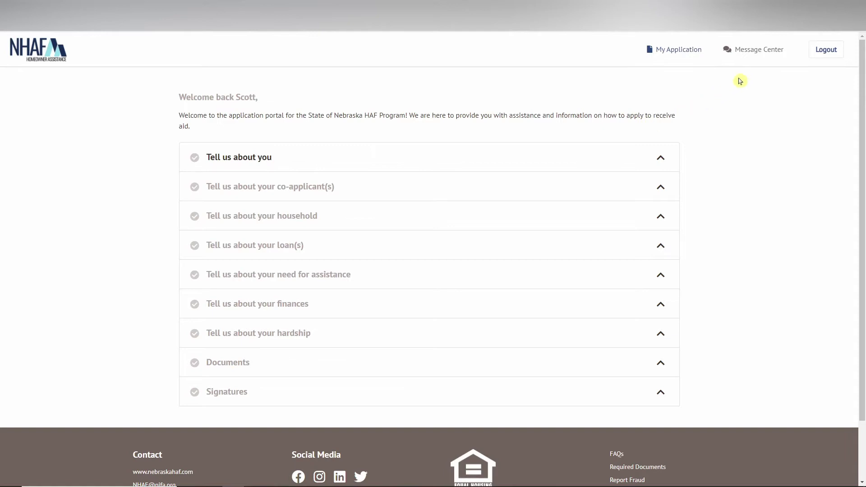
pyautogui.click(753, 61)
pyautogui.scroll(-1, 754, 62)
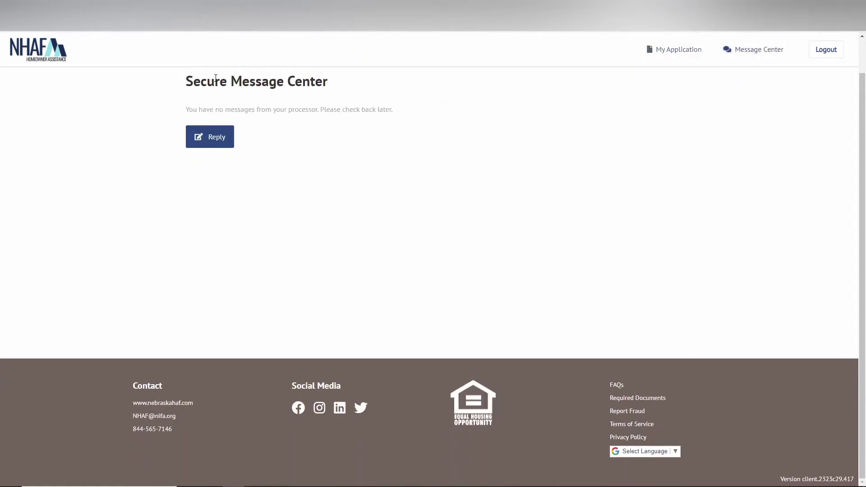
pyautogui.click(48, 58)
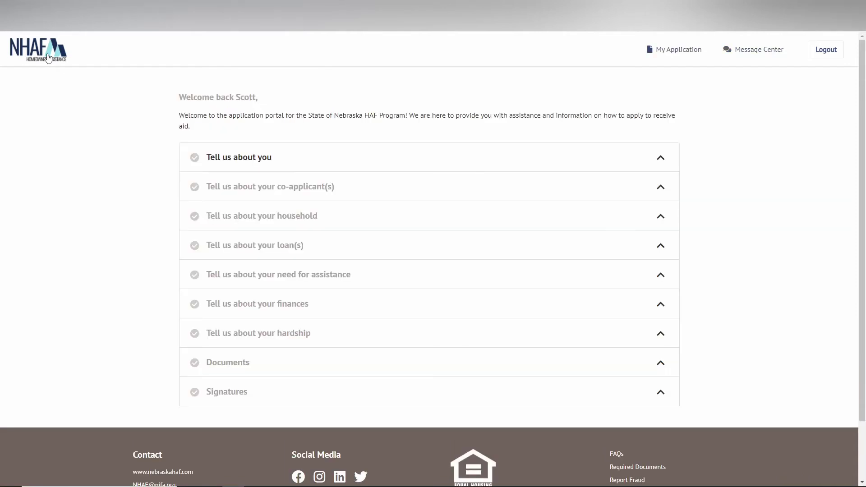
# Edit the personal details, accept the verified suggested property address, and save.
pyautogui.click(263, 162)
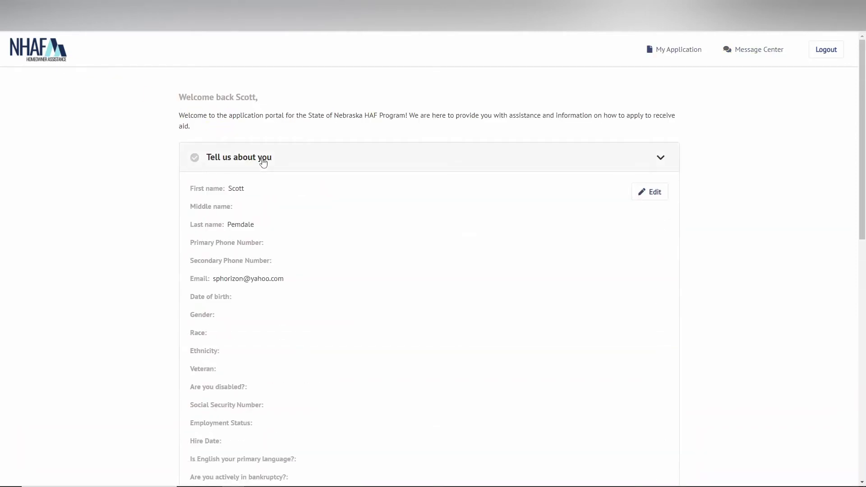
pyautogui.click(644, 195)
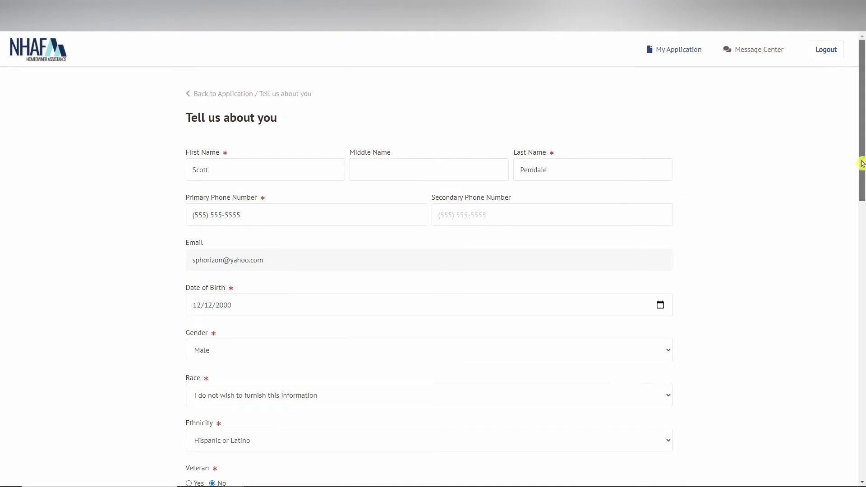
pyautogui.moveTo(856, 162); pyautogui.dragTo(840, 357)
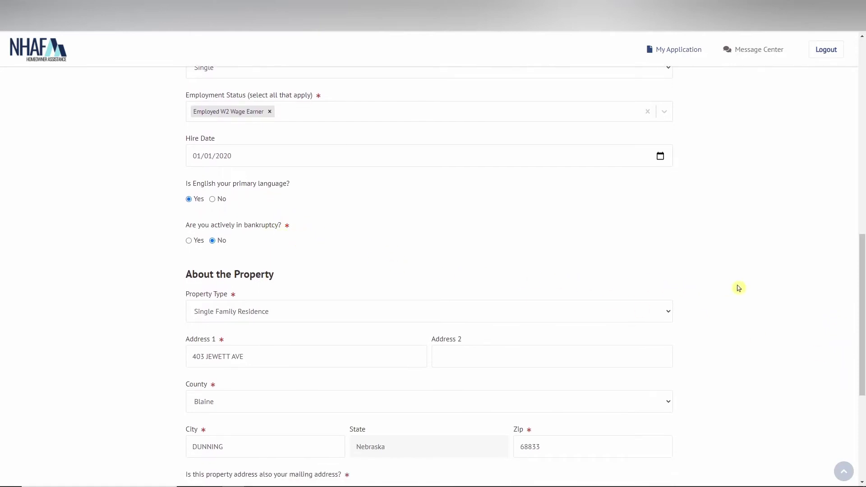
pyautogui.moveTo(862, 272); pyautogui.dragTo(862, 312)
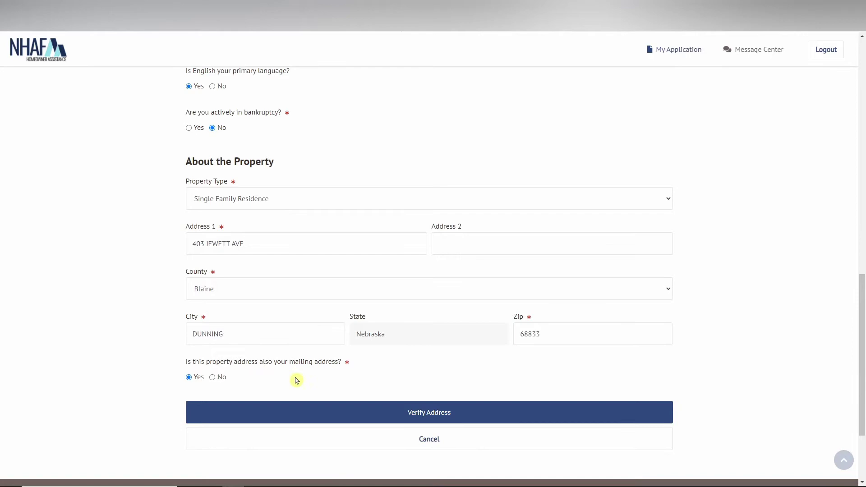
pyautogui.click(300, 410)
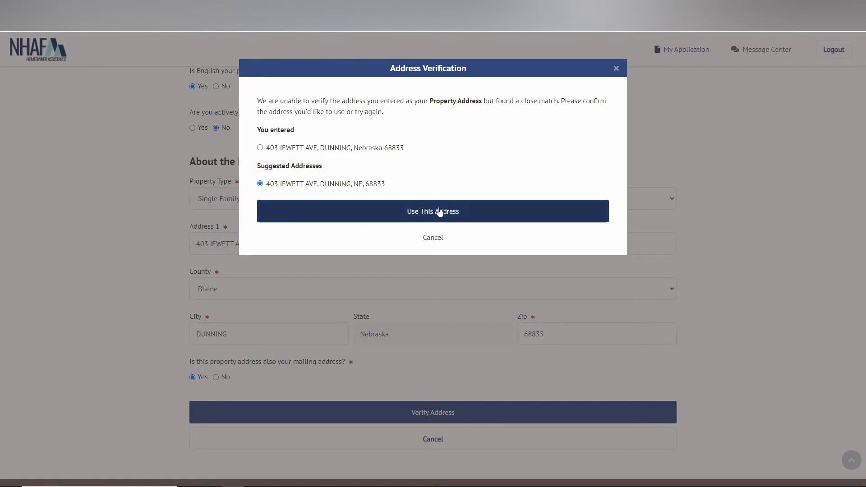
pyautogui.click(454, 218)
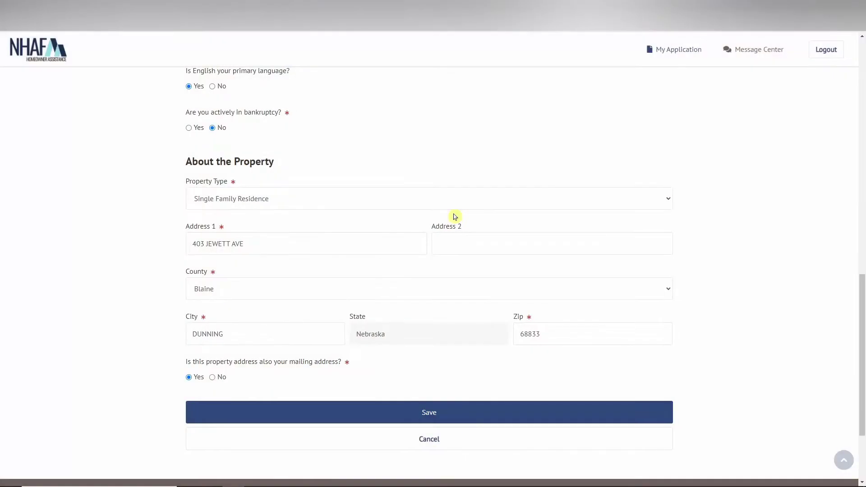
pyautogui.click(433, 413)
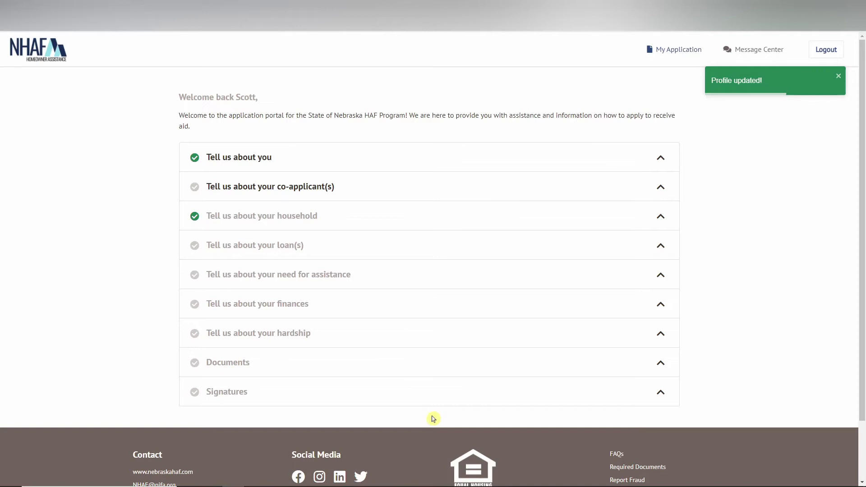
# Add a co-applicant using the filled-in form and save it with Update.
pyautogui.click(422, 199)
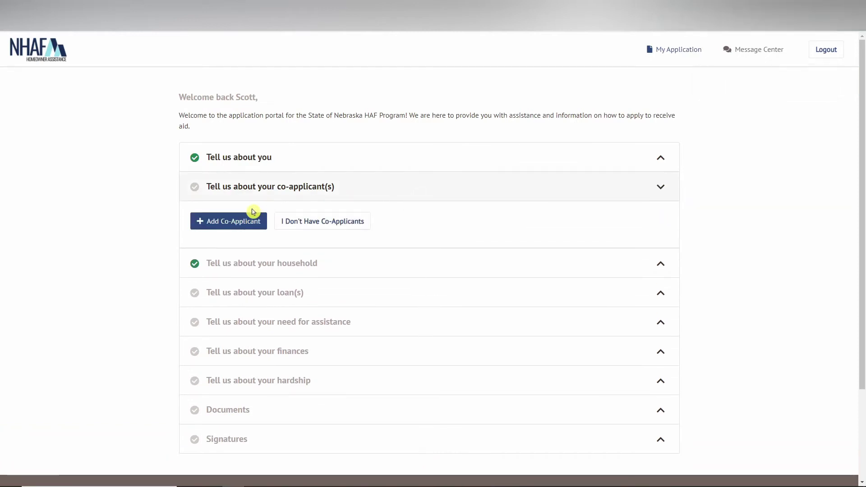
pyautogui.click(244, 220)
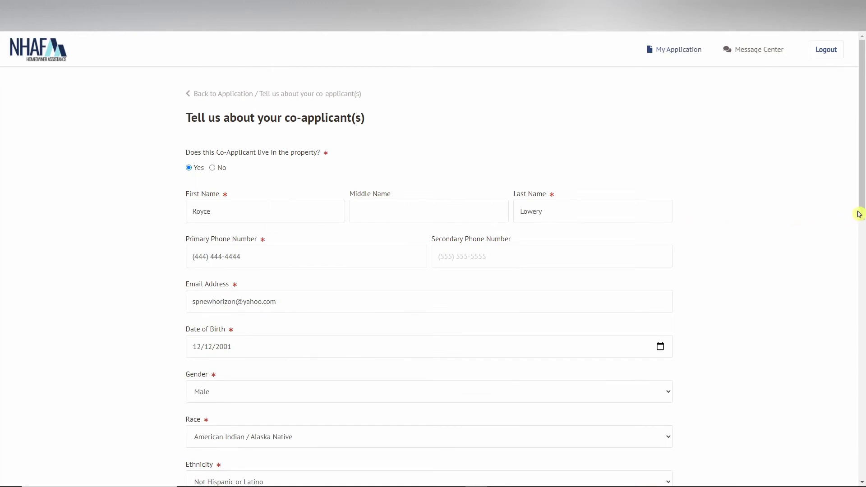
pyautogui.moveTo(861, 212); pyautogui.dragTo(819, 209)
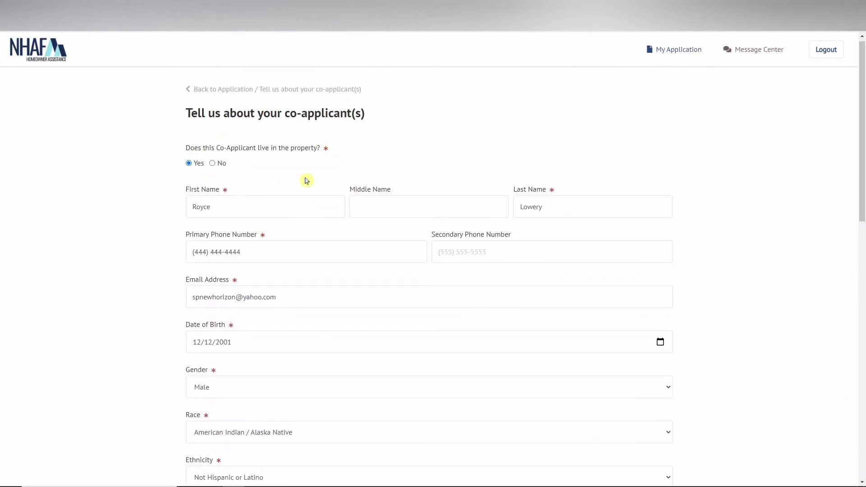
pyautogui.moveTo(860, 212); pyautogui.dragTo(854, 396)
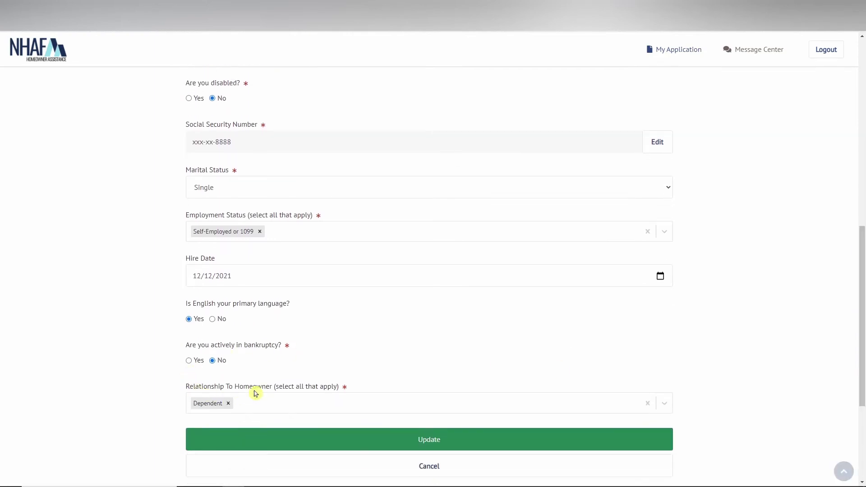
pyautogui.click(372, 439)
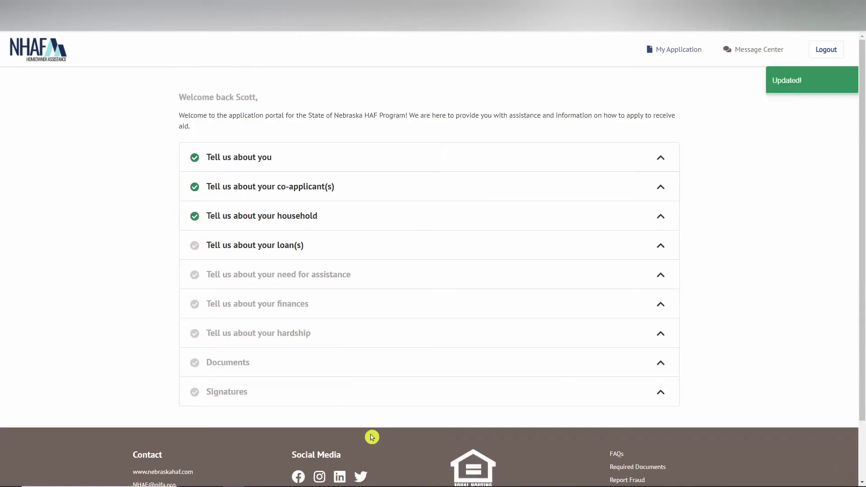
# Expand the household list, then cancel the Add Household Member dialog.
pyautogui.click(195, 227)
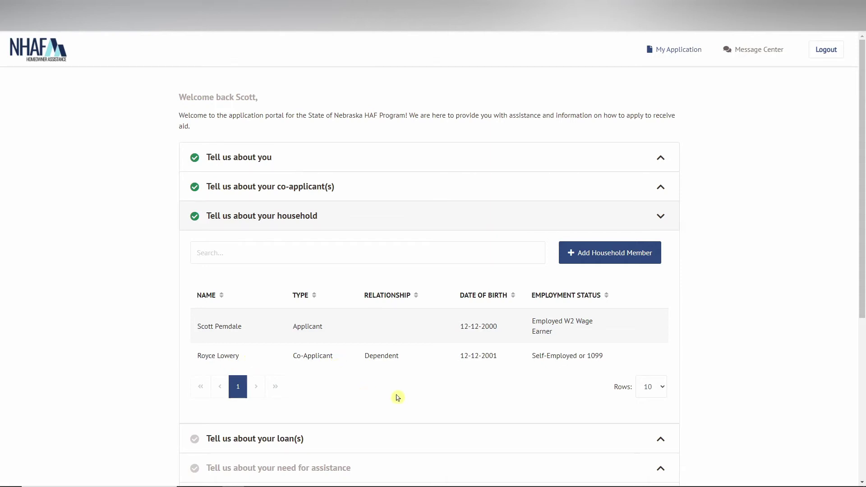
pyautogui.click(611, 259)
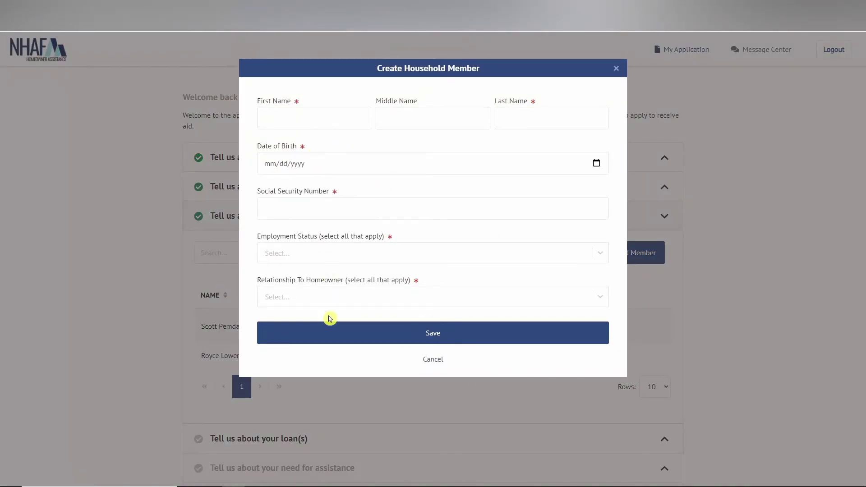
pyautogui.click(338, 359)
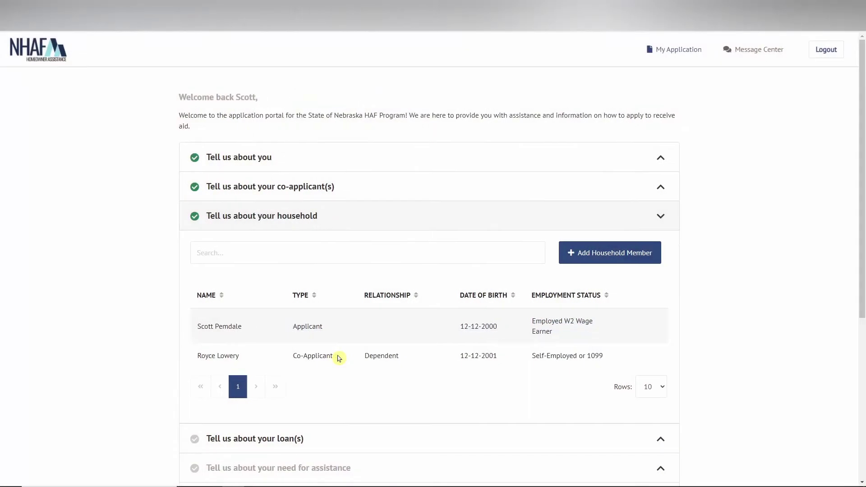
# Add a loan with Chase as the lender and save it with Update.
pyautogui.scroll(-2, 338, 358)
pyautogui.click(339, 357)
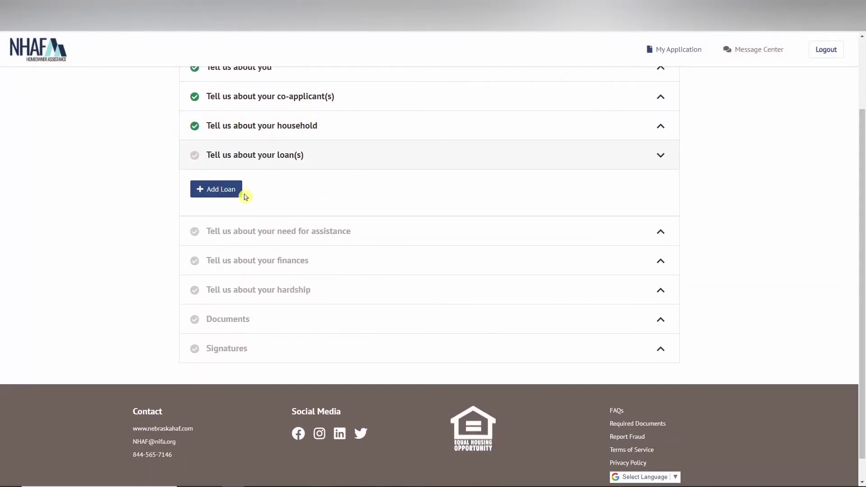
pyautogui.click(232, 189)
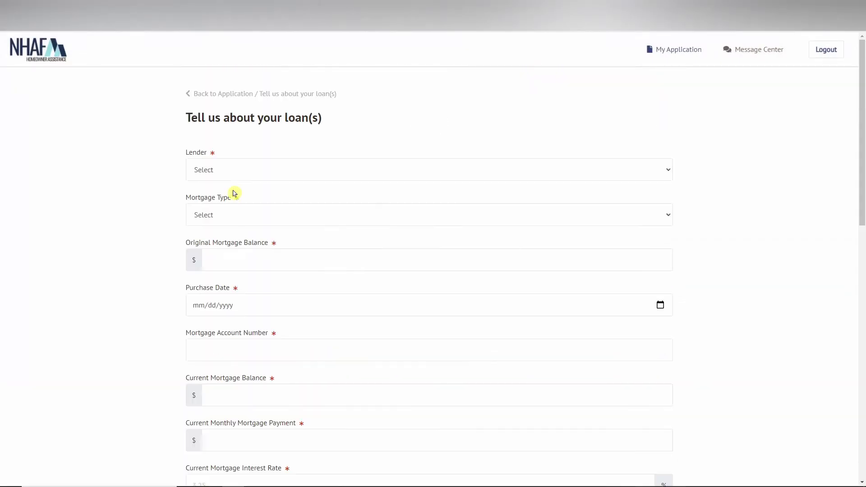
pyautogui.click(264, 177)
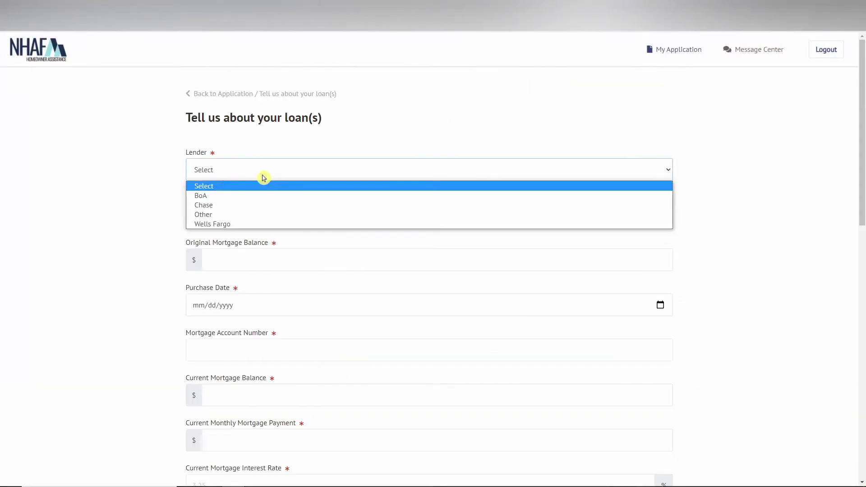
pyautogui.click(261, 205)
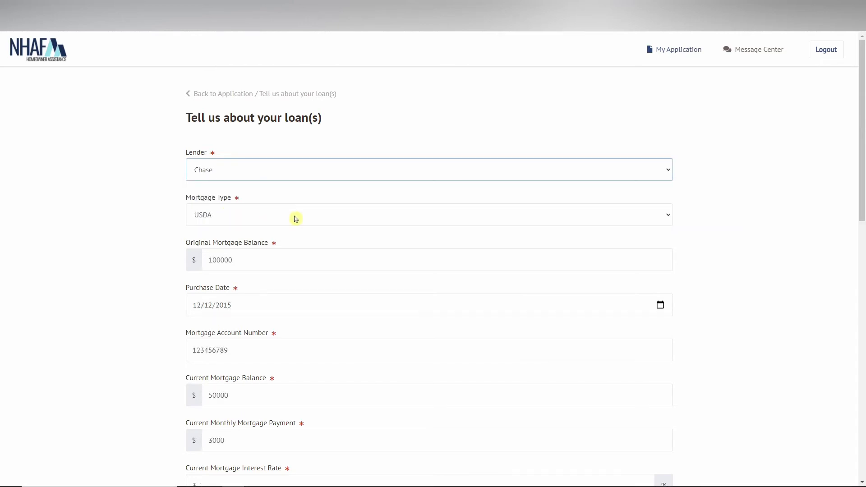
pyautogui.moveTo(859, 220); pyautogui.dragTo(829, 421)
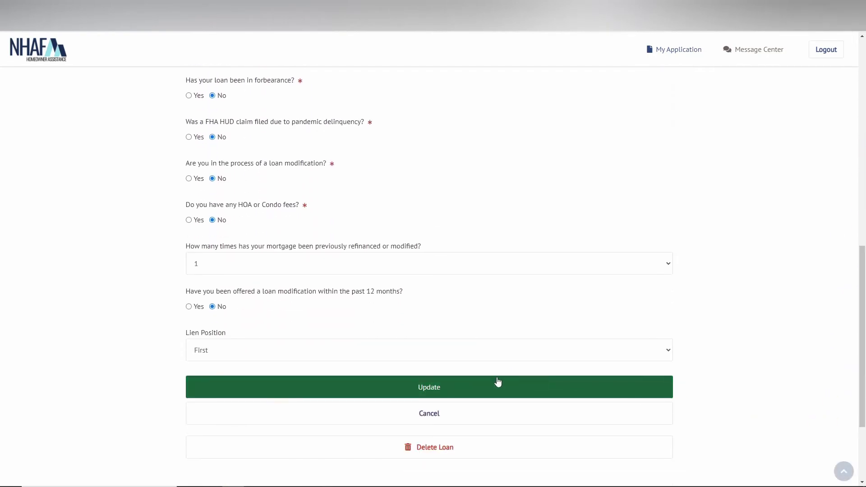
pyautogui.click(496, 383)
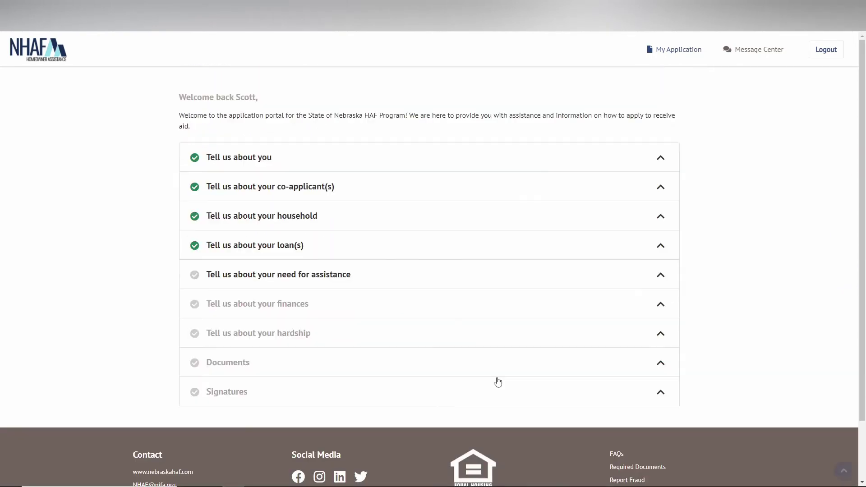
# Select the Reinstatement and Payment Assistance programs in the need-for-assistance section and save.
pyautogui.click(487, 276)
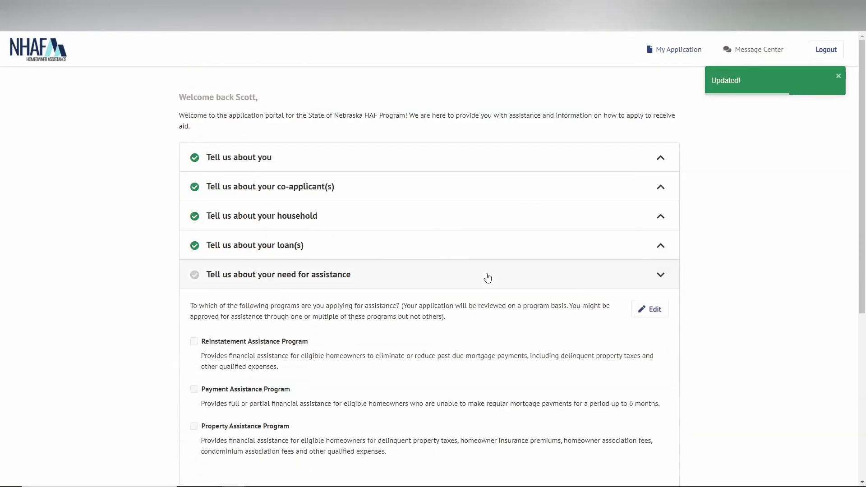
pyautogui.click(639, 310)
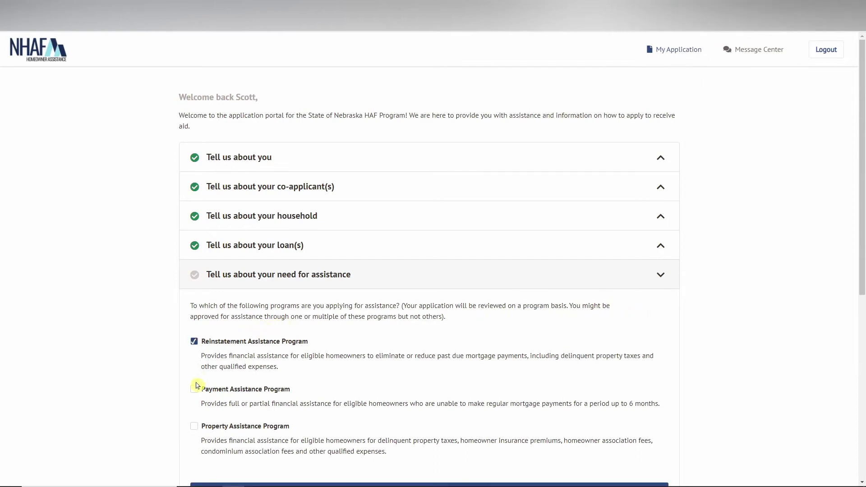
pyautogui.scroll(-2, 234, 373)
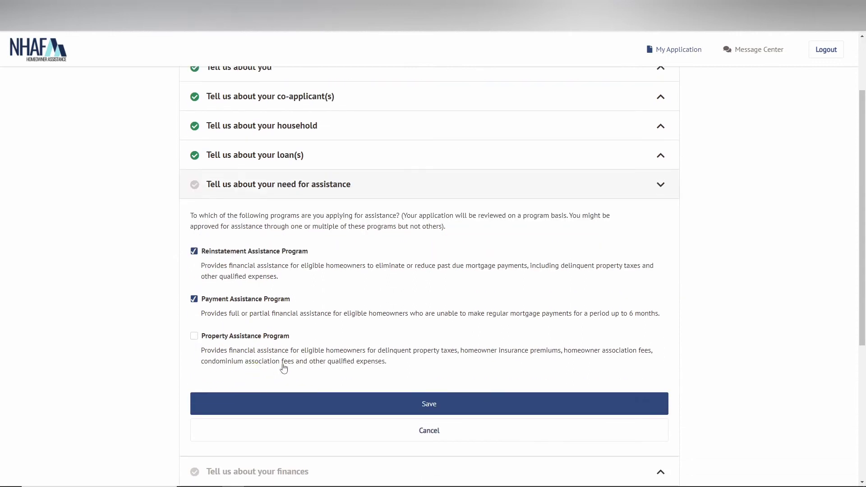
pyautogui.click(429, 402)
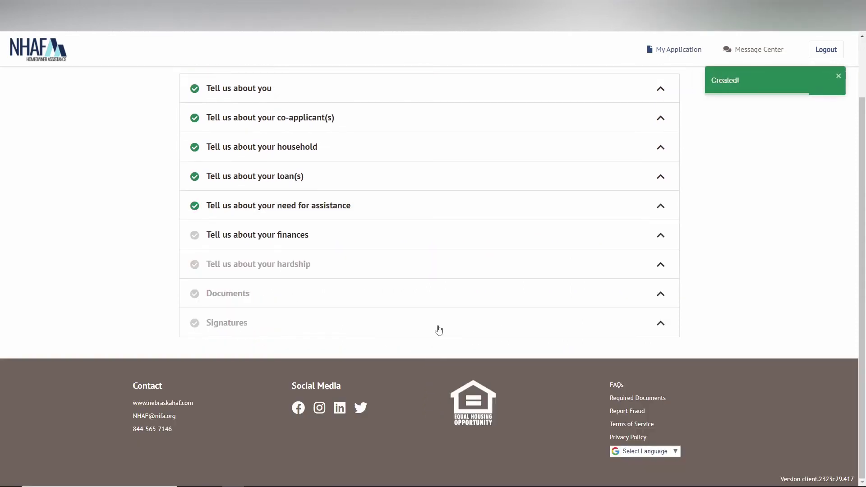
# Add the applicant's 1099 income, Bi-Weekly, amount 800, with a description, and save.
pyautogui.click(453, 242)
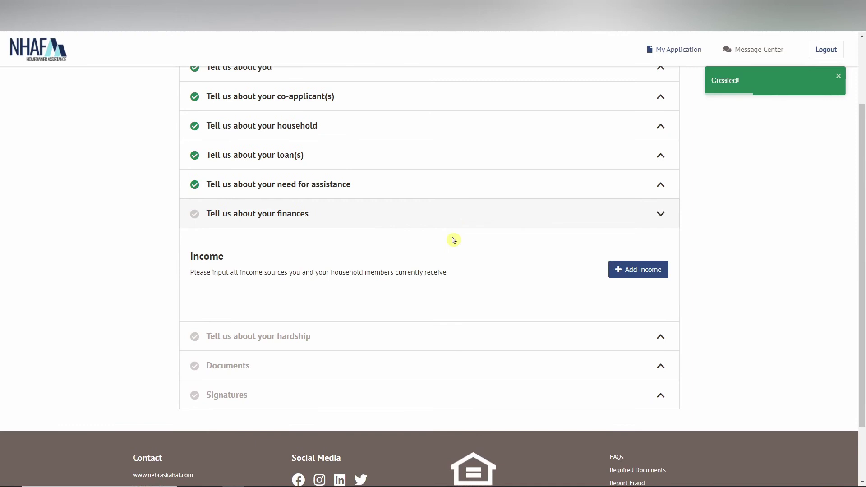
pyautogui.click(623, 269)
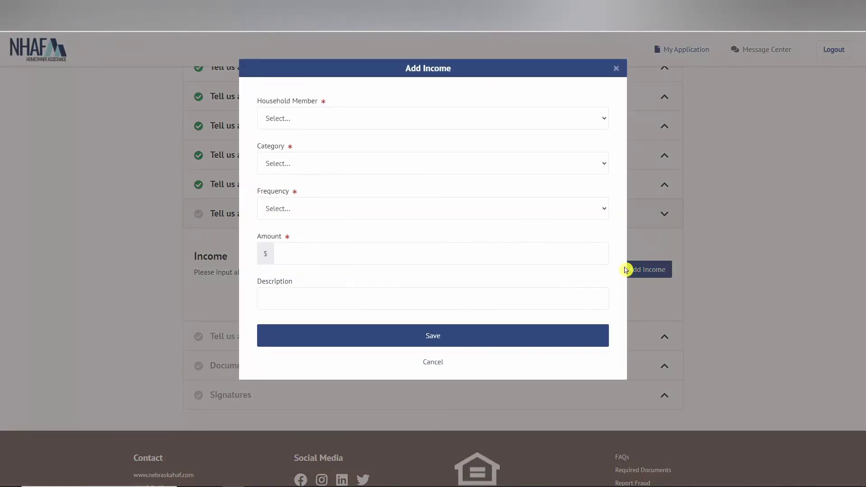
pyautogui.click(457, 126)
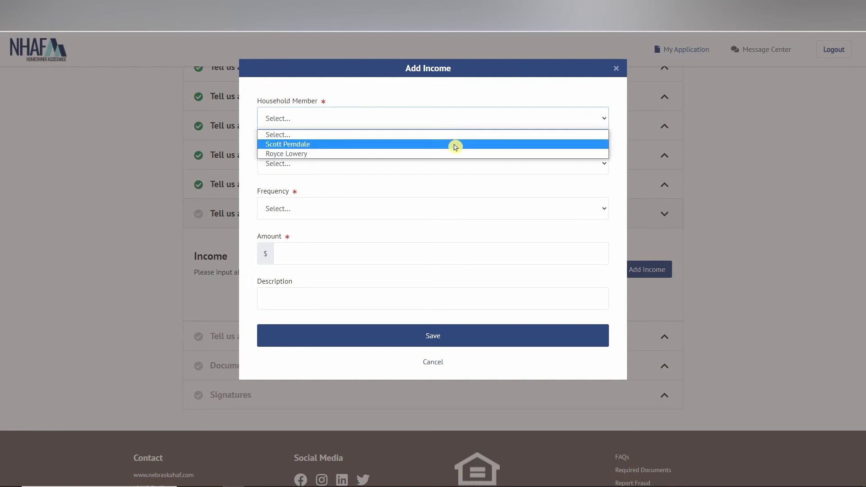
pyautogui.click(454, 145)
pyautogui.click(434, 164)
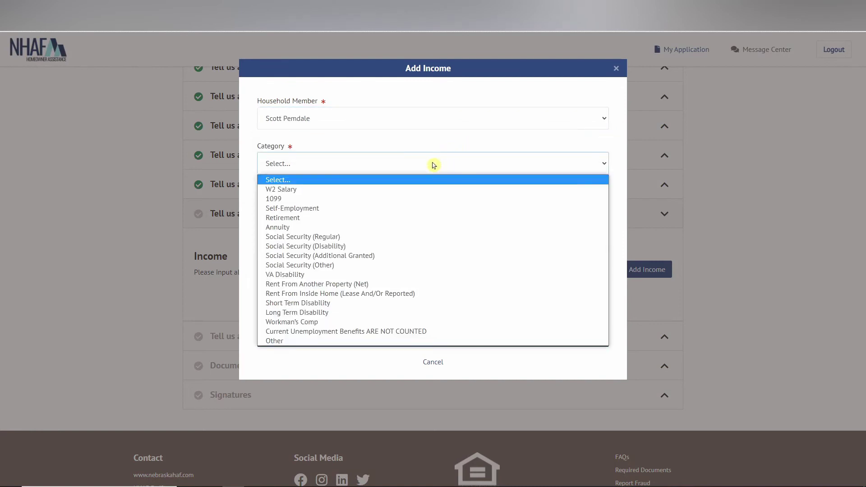
pyautogui.click(421, 198)
pyautogui.click(400, 210)
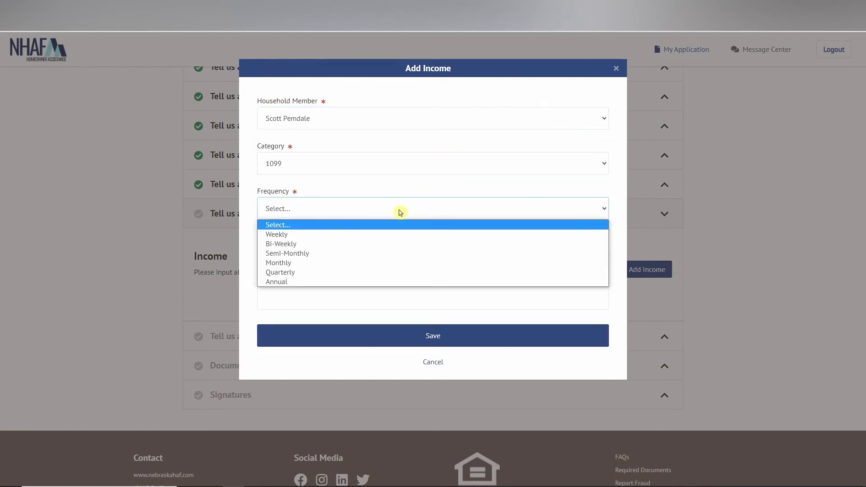
pyautogui.click(374, 244)
pyautogui.click(366, 256)
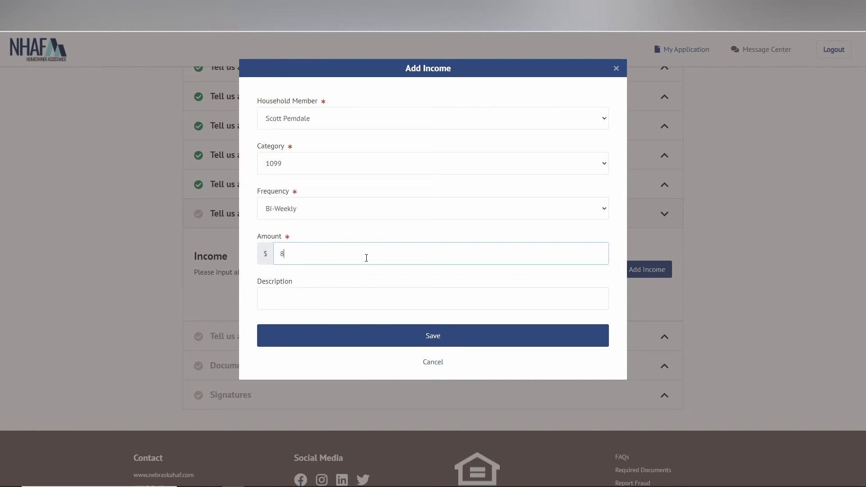
pyautogui.click(354, 307)
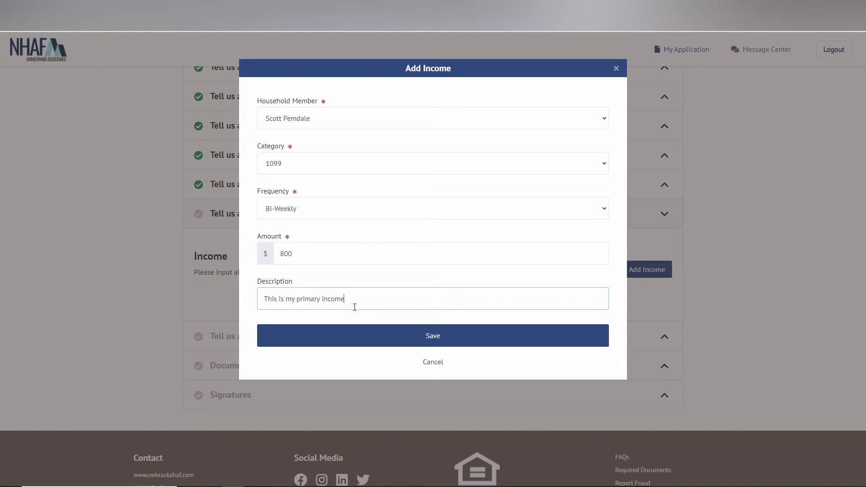
pyautogui.click(386, 335)
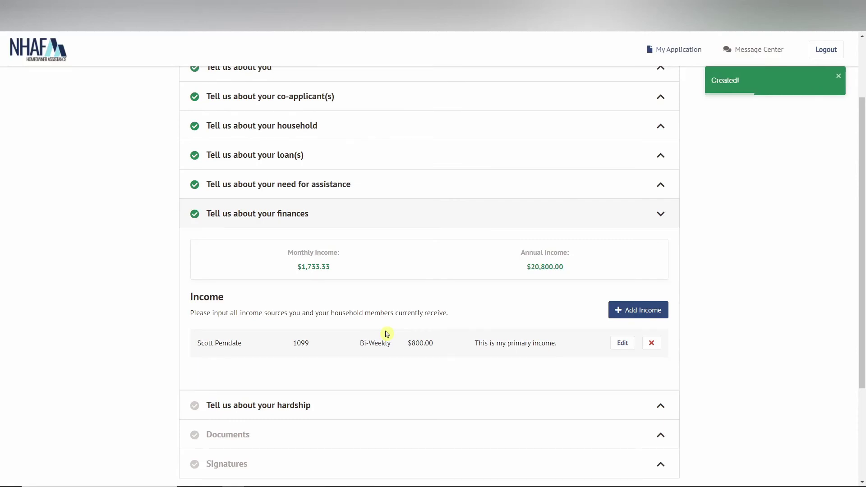
# Tick material reduction in household income as the hardship reason and save.
pyautogui.click(324, 406)
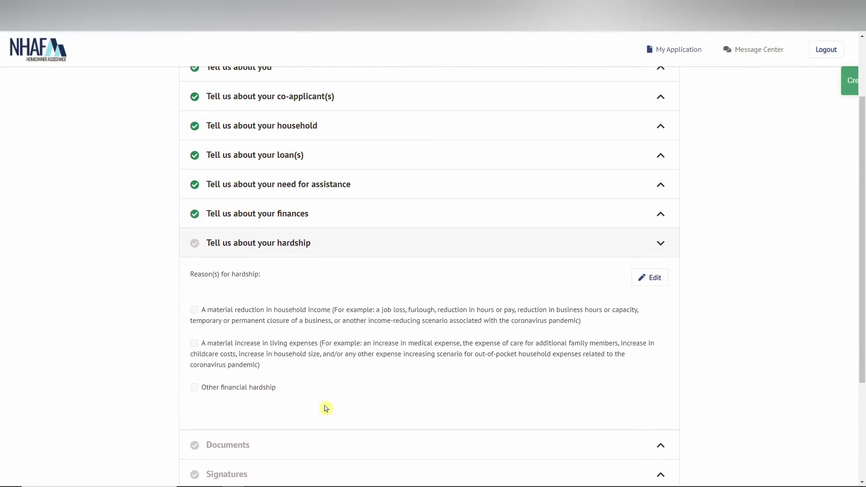
pyautogui.click(641, 287)
pyautogui.click(451, 320)
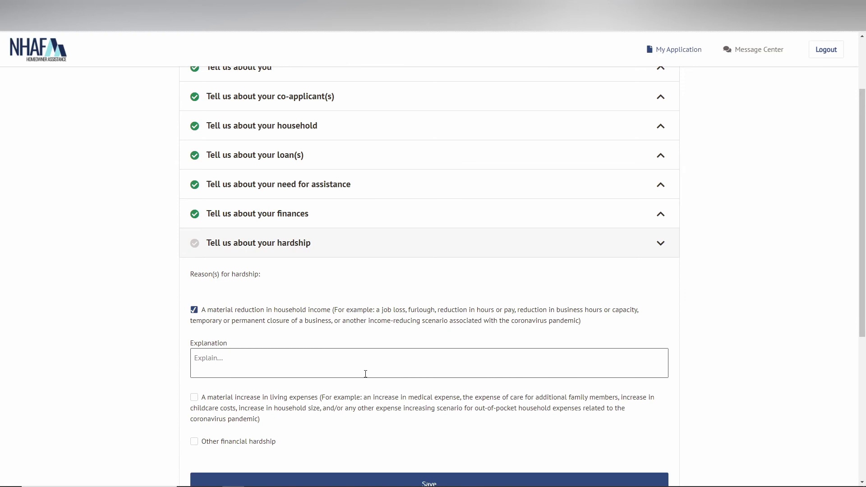
pyautogui.scroll(-2, 370, 379)
pyautogui.click(403, 388)
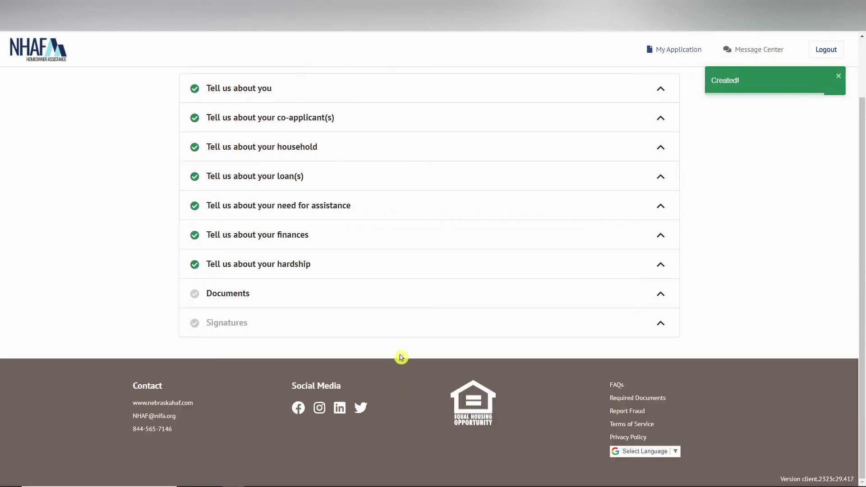
# Download the NE Applicant Checklist and upload the identity verification file.
pyautogui.click(405, 298)
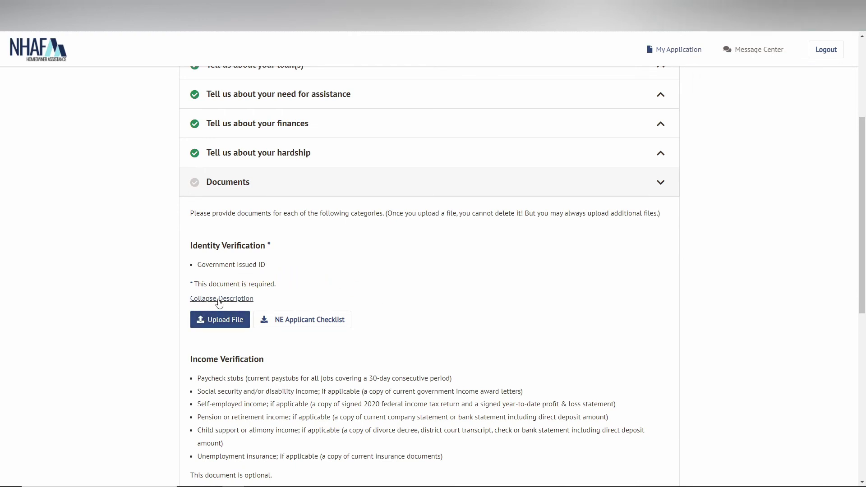
pyautogui.click(295, 320)
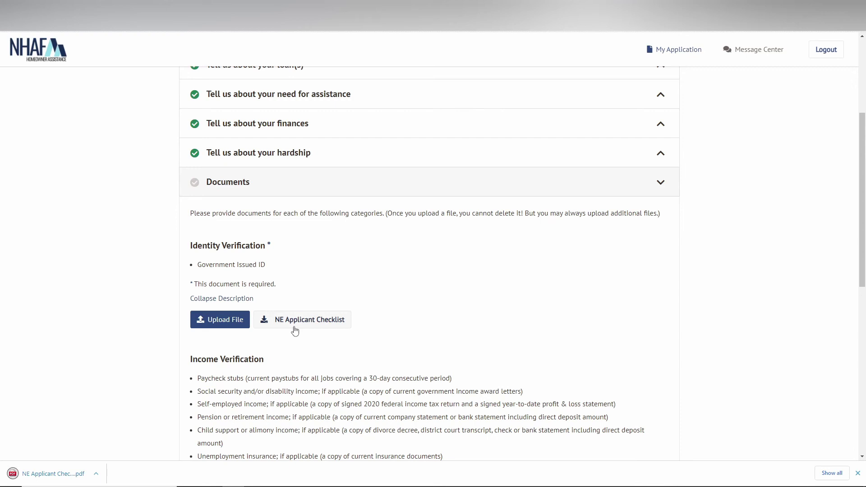
pyautogui.click(212, 320)
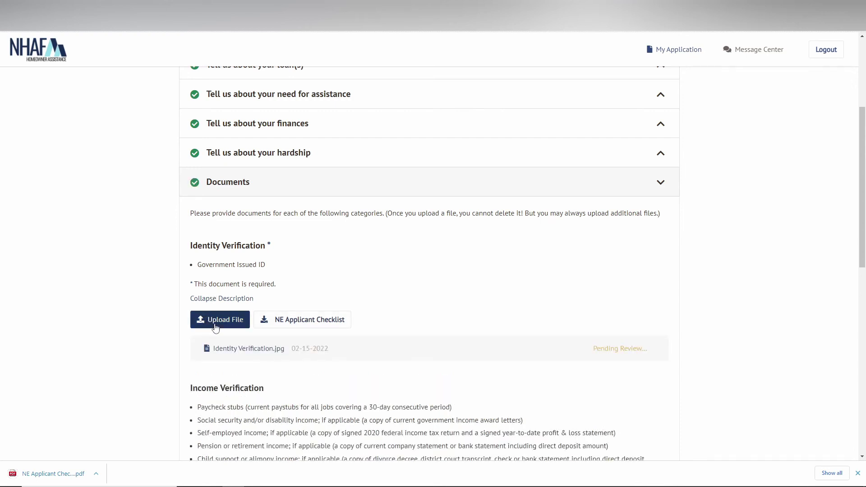
pyautogui.scroll(-11, 216, 328)
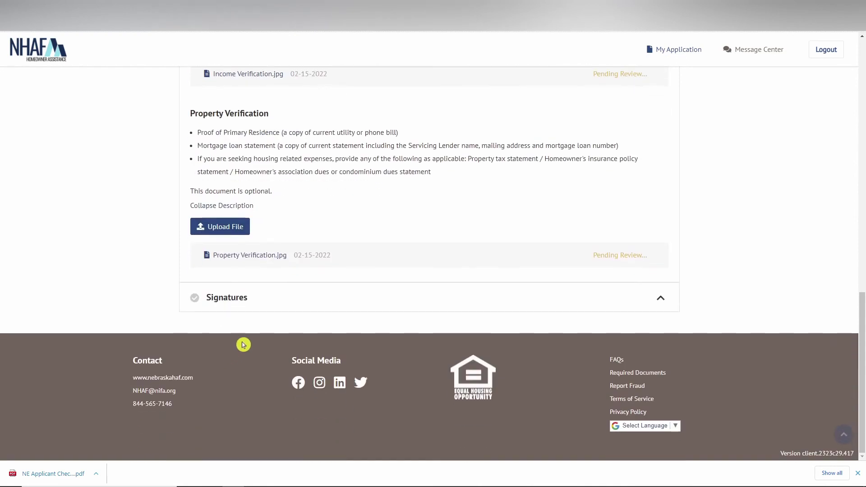
# Open the Signatures section and reopen it to review the signers once envelopes are complete.
pyautogui.click(293, 303)
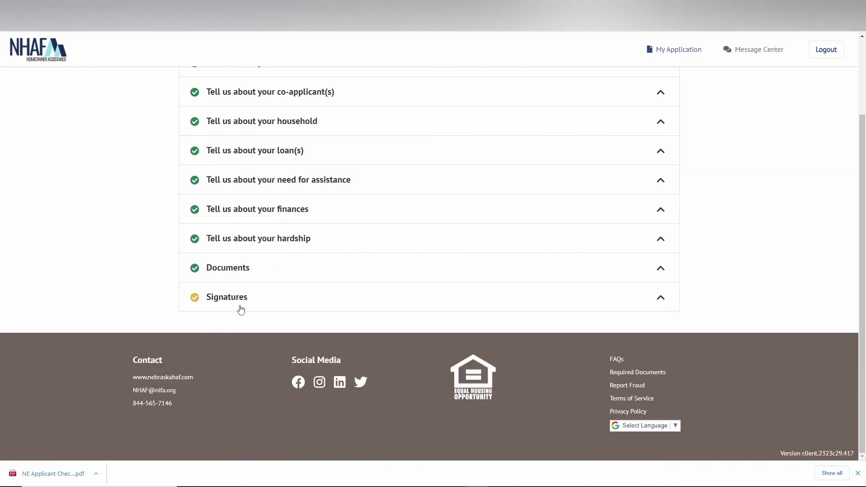
pyautogui.click(227, 309)
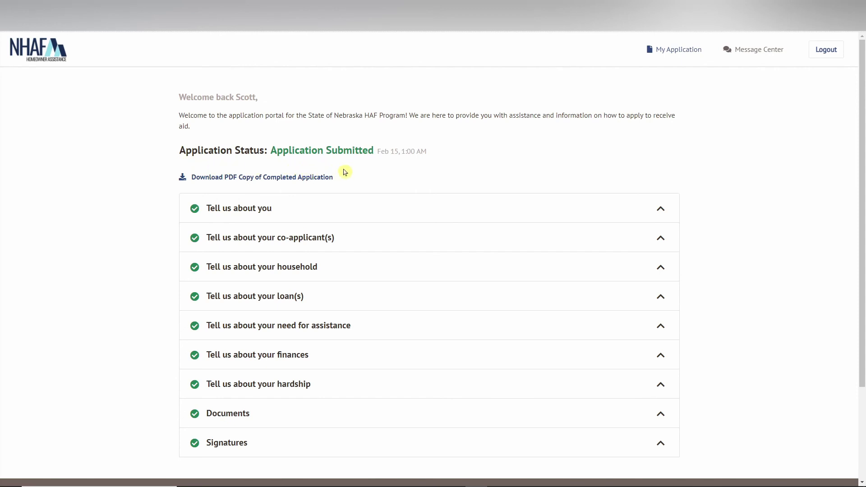
# Review the uploaded Documents section, then check the Secure Message Center, which has no processor messages.
pyautogui.click(245, 415)
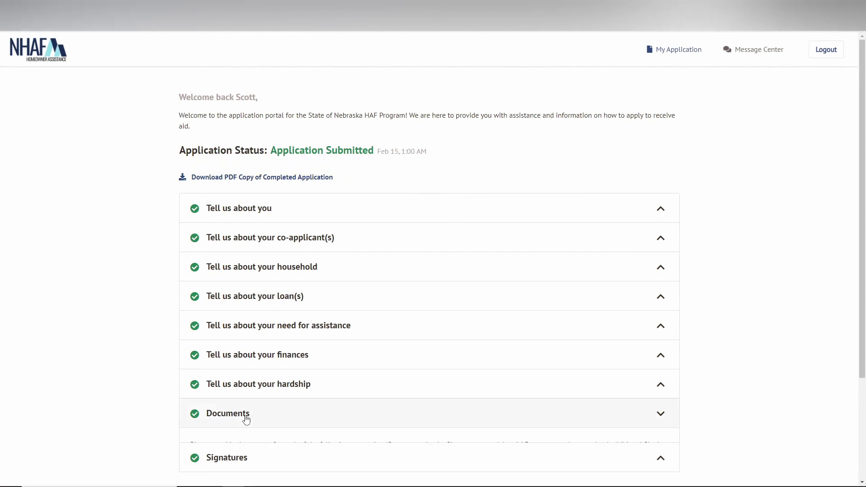
pyautogui.scroll(-7, 288, 393)
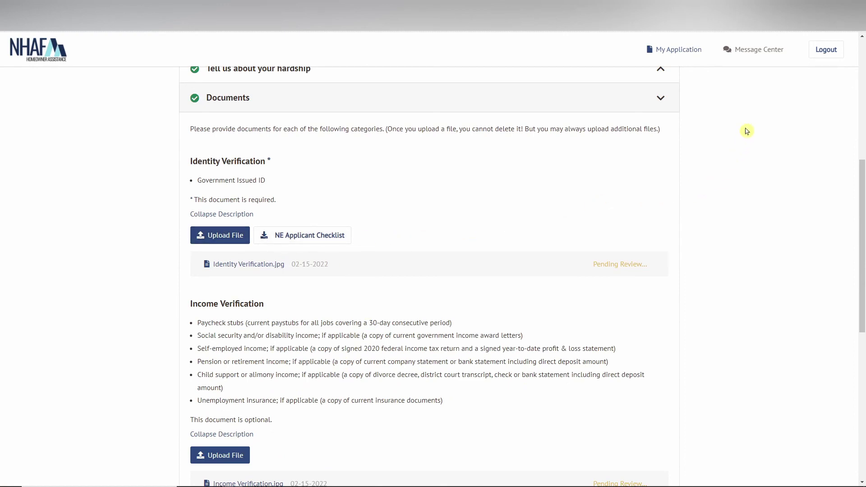
pyautogui.click(757, 67)
pyautogui.scroll(-1, 756, 68)
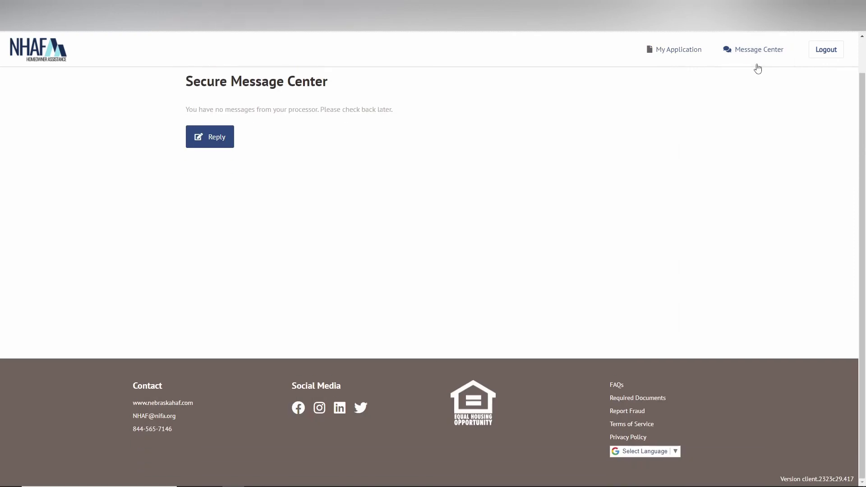